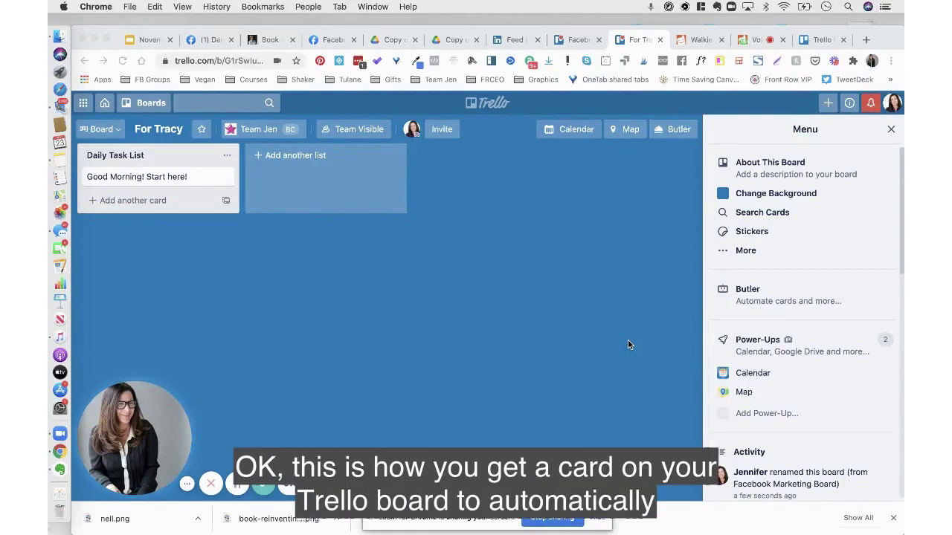
Close the board Menu side panel on the For Tracy board
click(890, 130)
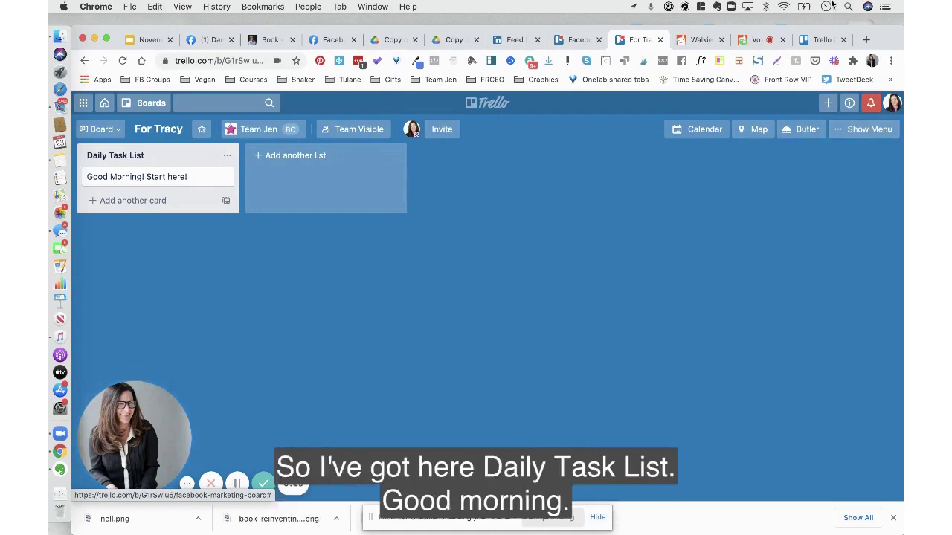
Open the 'Good Morning! Start here!' card and scroll through its details
click(159, 183)
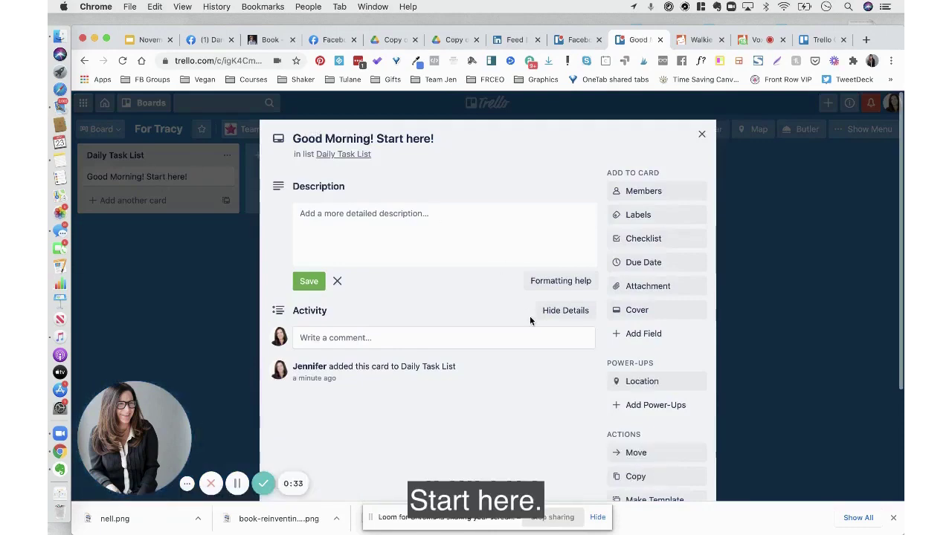
scroll(529, 315, down, 2)
scroll(529, 315, down, 3)
scroll(529, 315, down, 1)
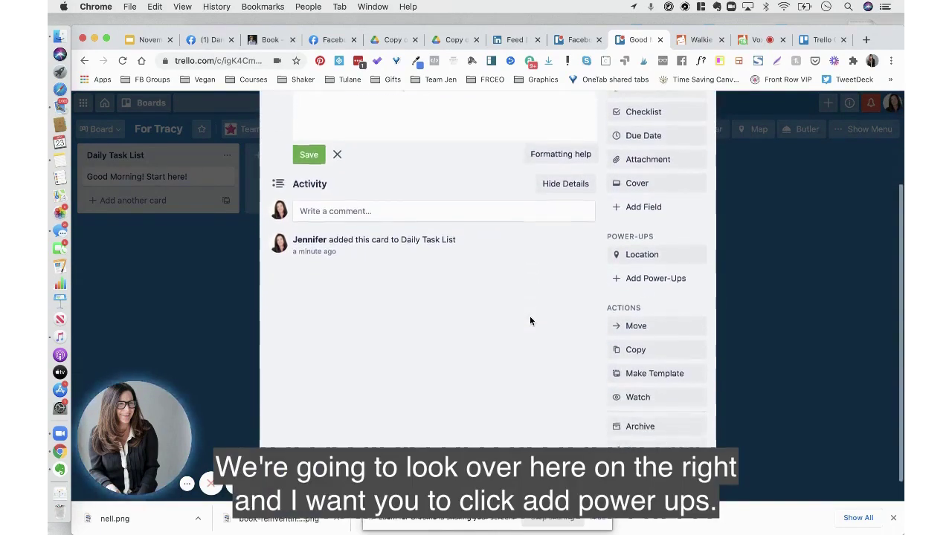
Open the Power-Ups directory from the card and browse the available Power-Ups
click(645, 278)
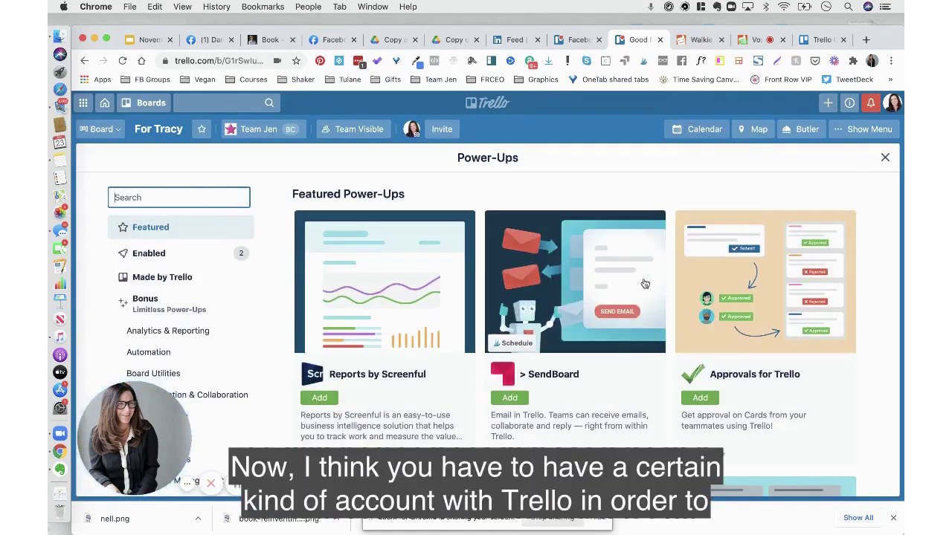
scroll(581, 360, down, 2)
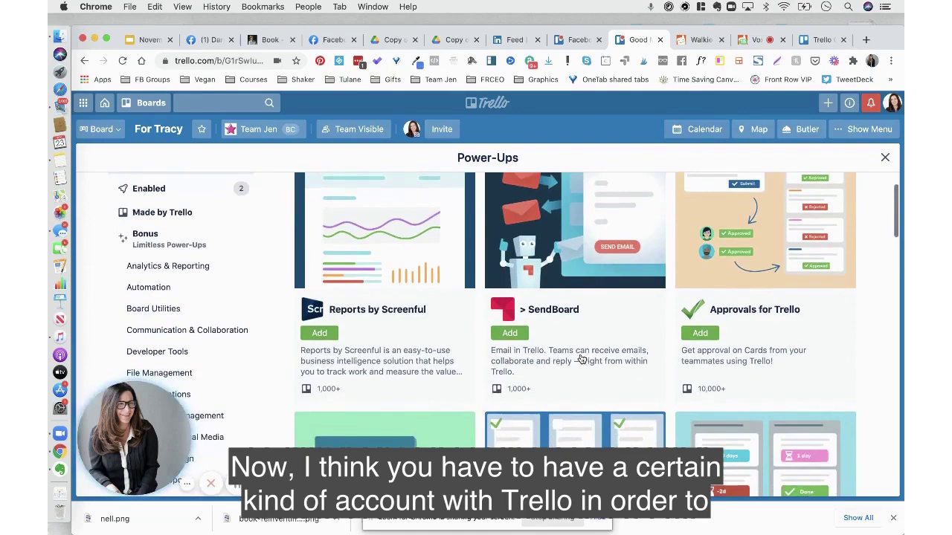
scroll(568, 356, down, 2)
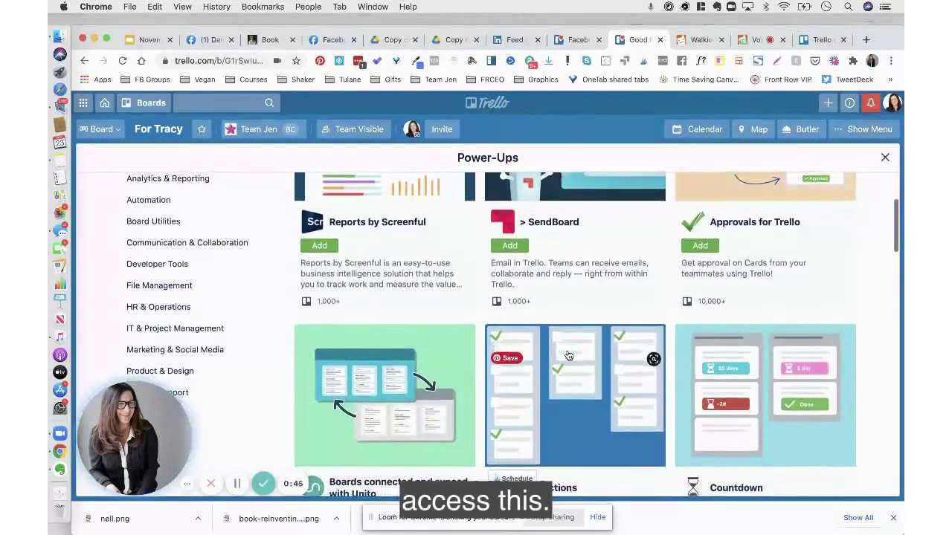
scroll(569, 356, up, 1)
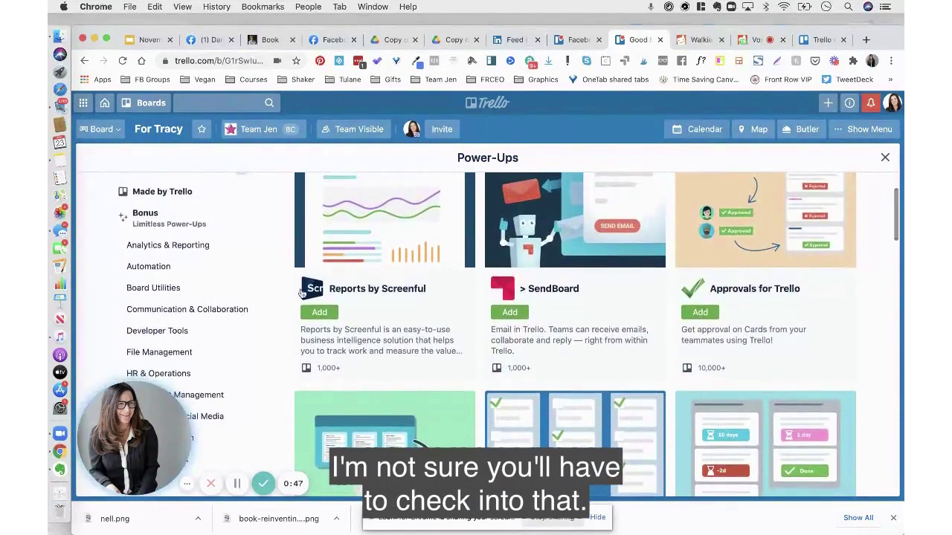
Filter Power-Ups to Automation and add Card Repeater to the For Tracy board
click(171, 271)
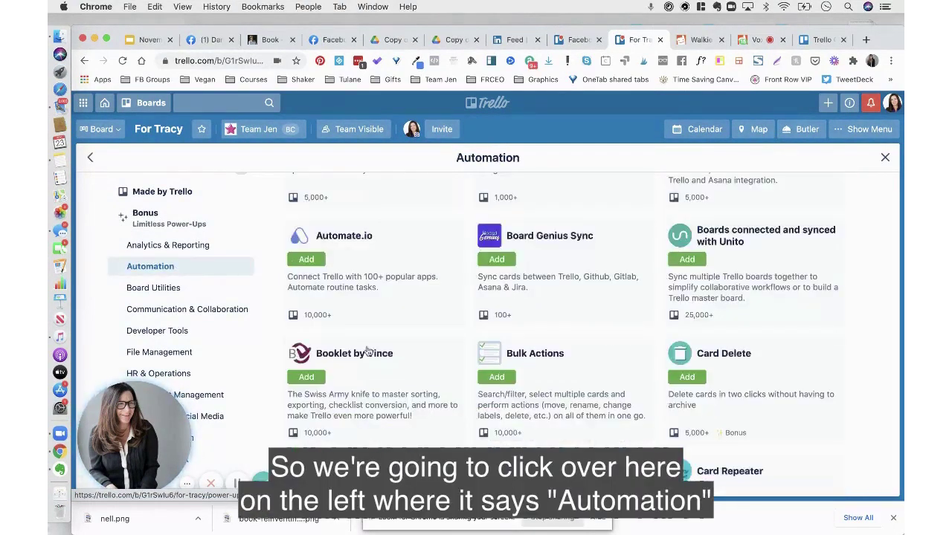
scroll(368, 353, down, 5)
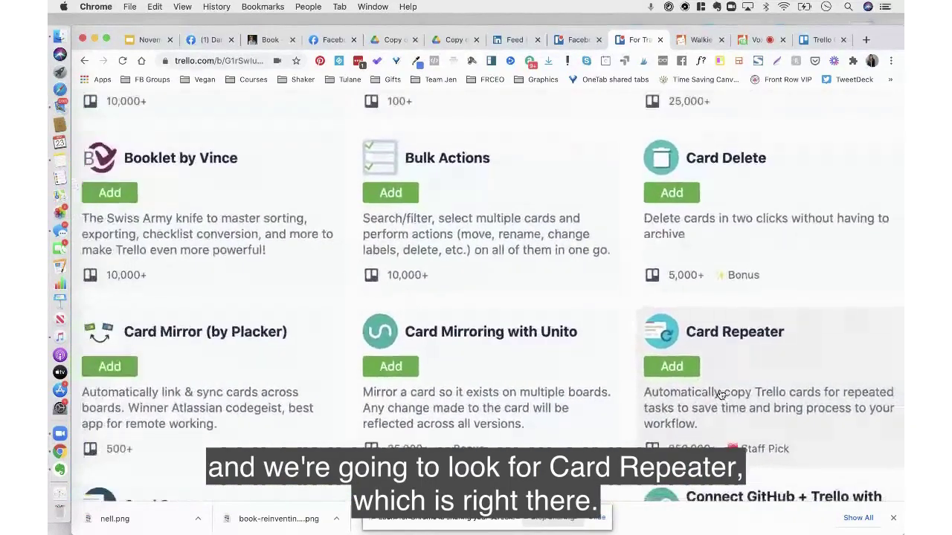
click(688, 374)
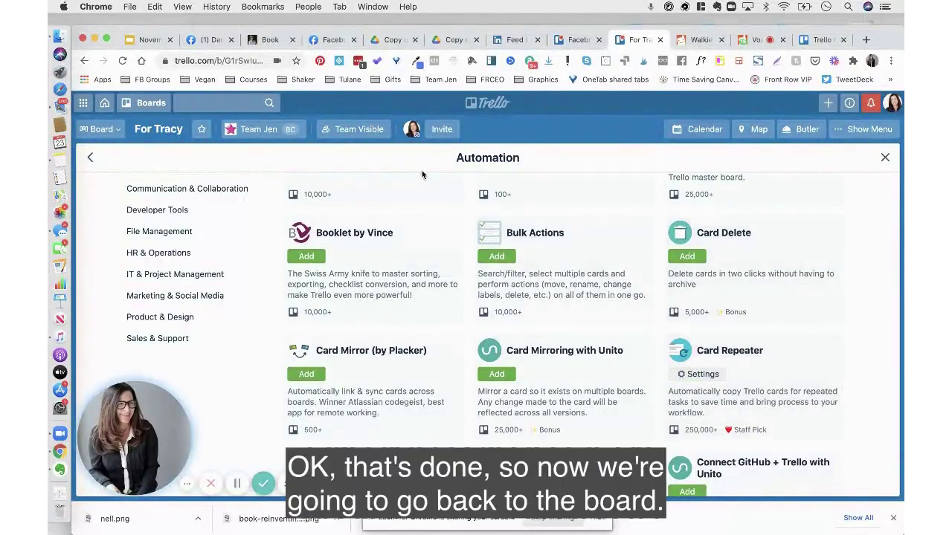
click(90, 155)
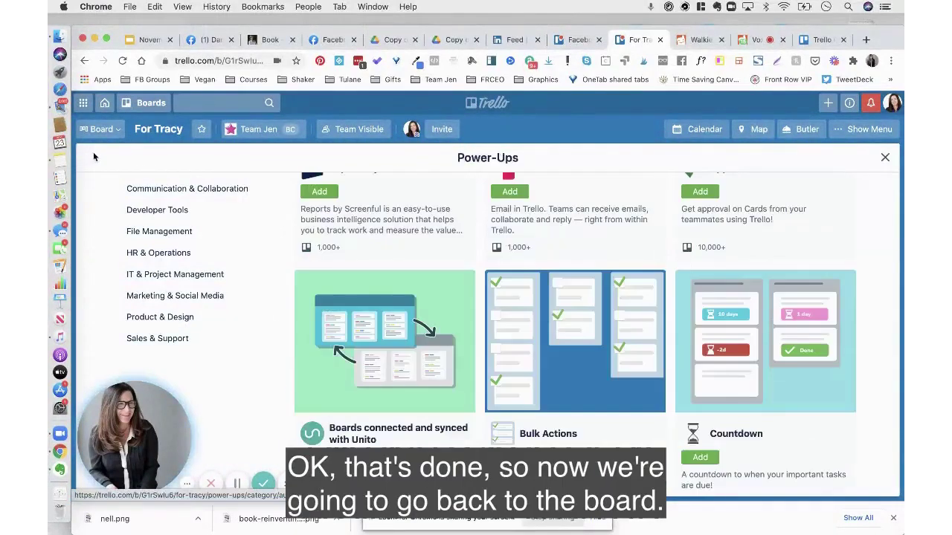
click(99, 129)
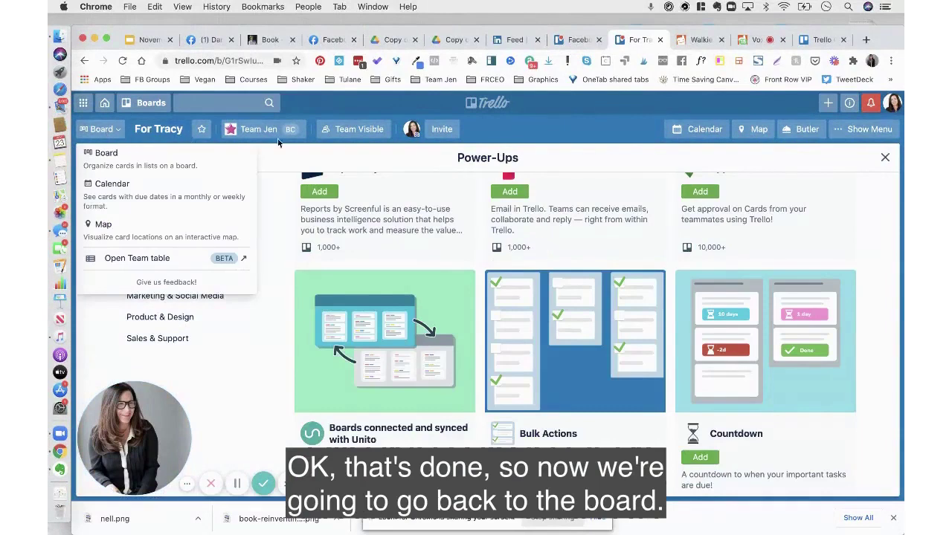
Close the Power-Ups panel and add a default-titled checklist with first item 1a
click(882, 156)
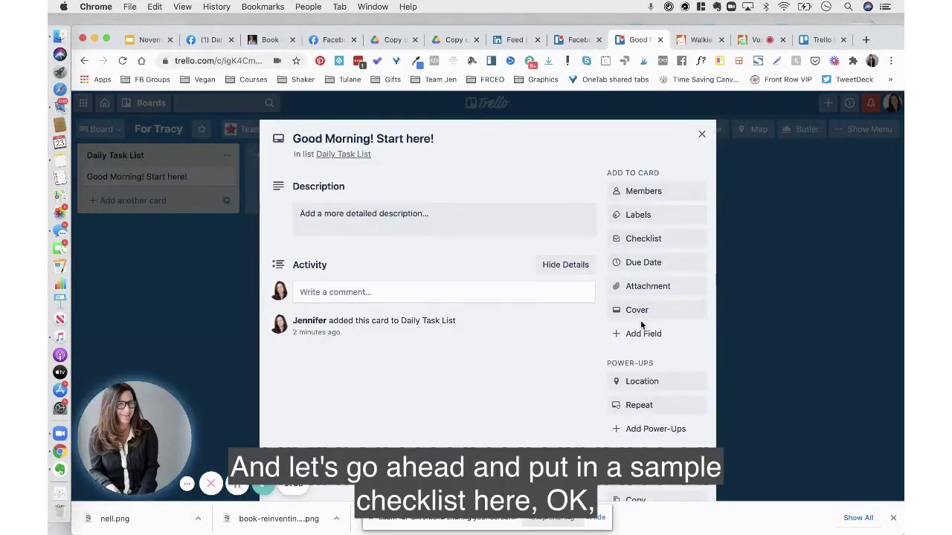
click(630, 245)
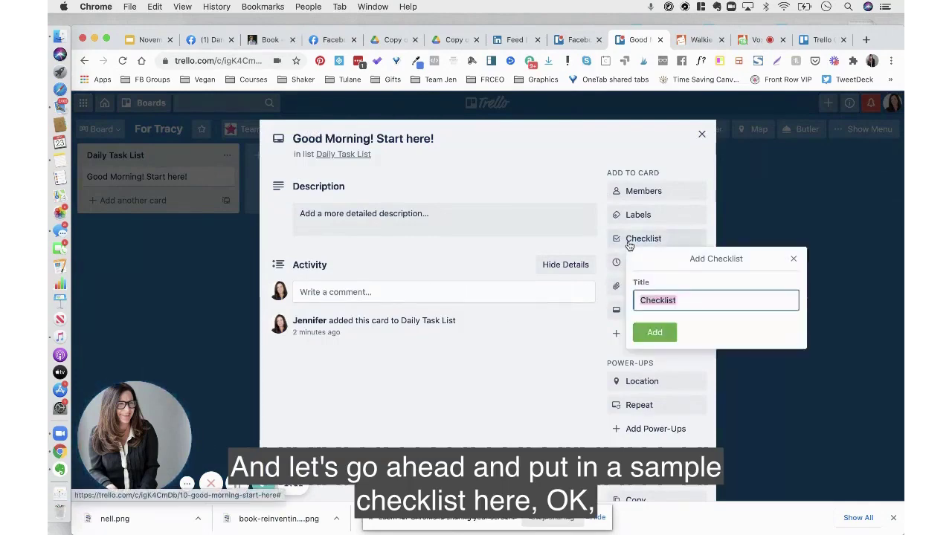
click(654, 334)
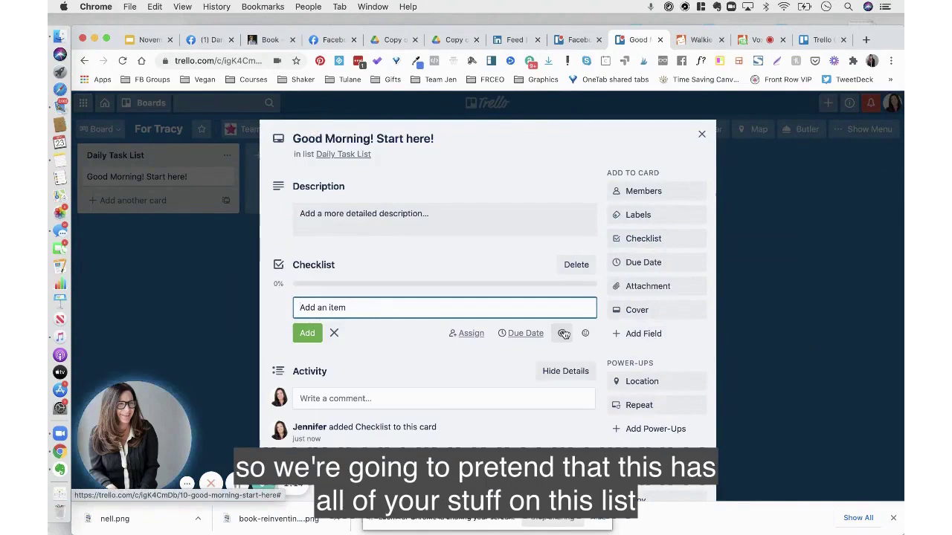
text(1a)
key(Return)
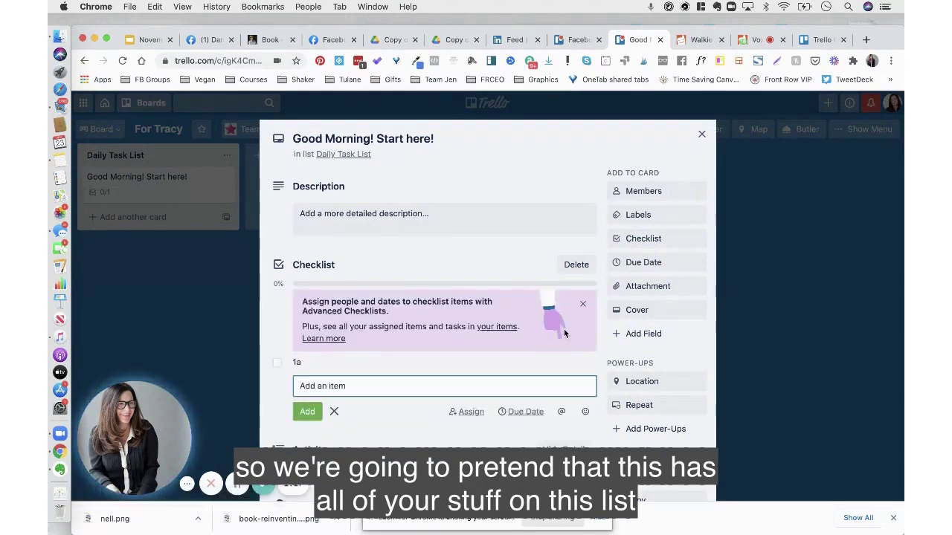
Add checklist items 1b, 1c, 1d and 1e, plus one more entry
text(1)
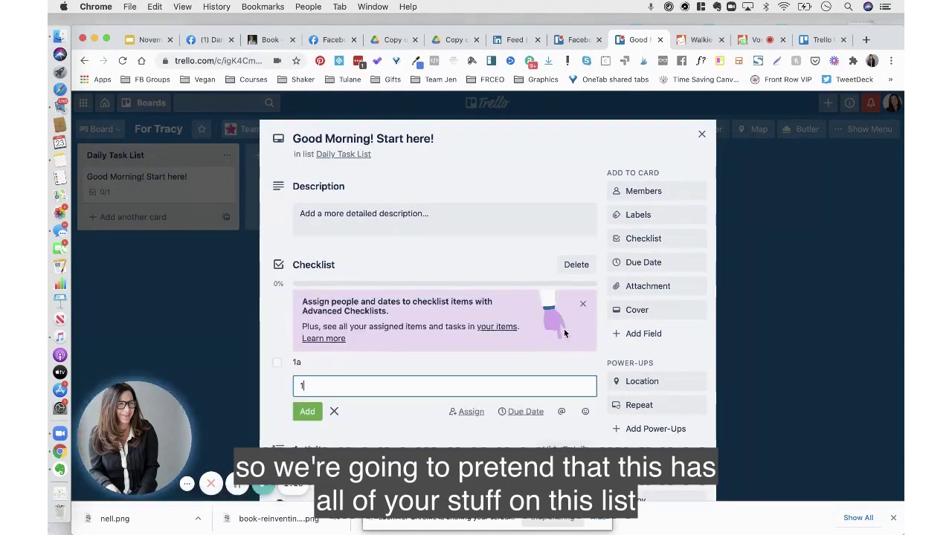
text(b)
key(Return)
text(1c)
key(Return)
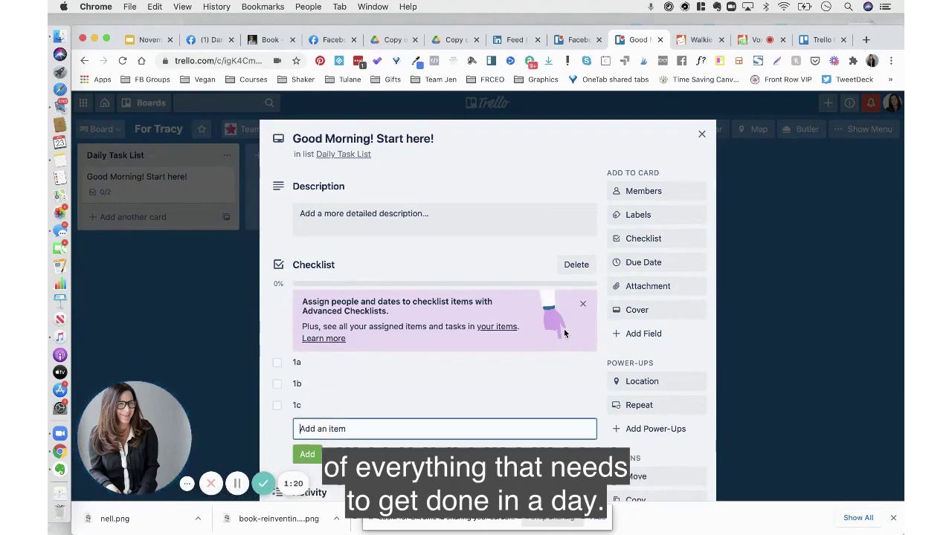
text(1)
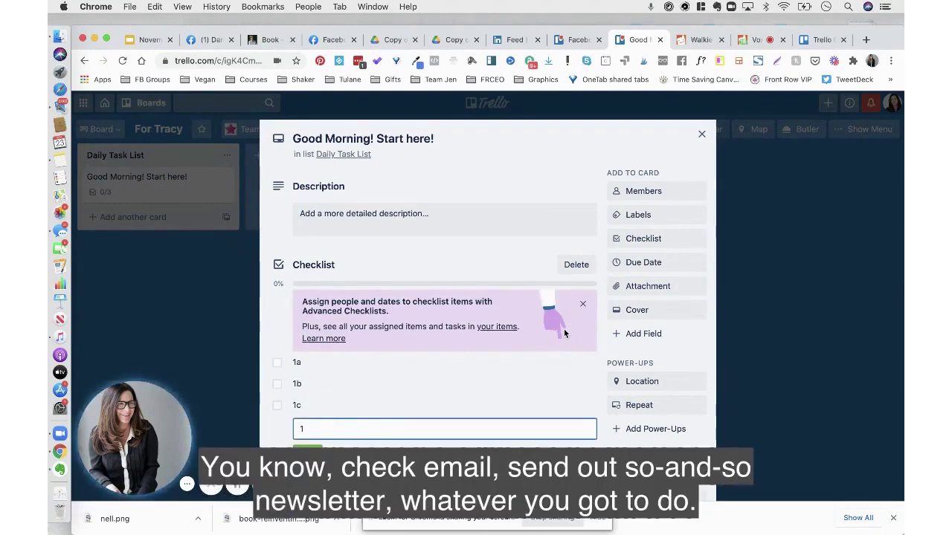
text(d)
key(Return)
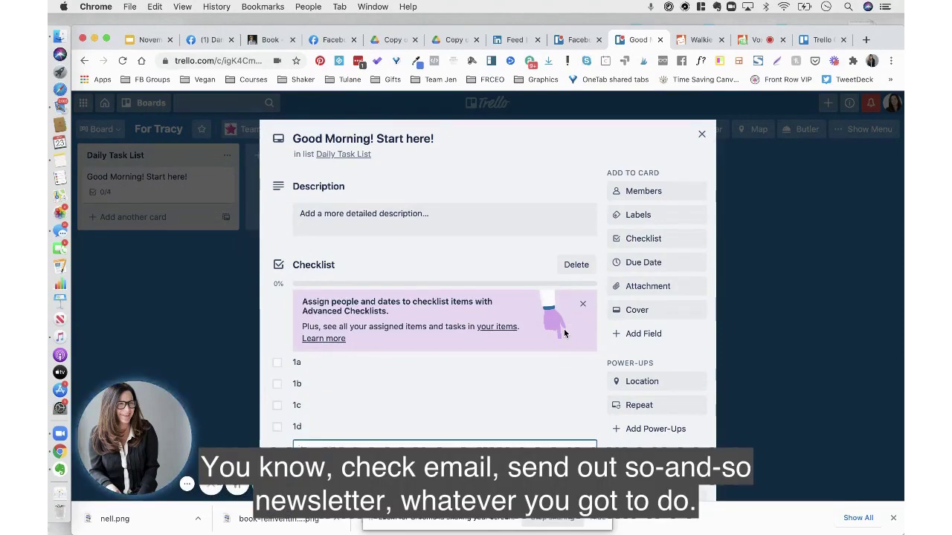
text(1e)
key(Return)
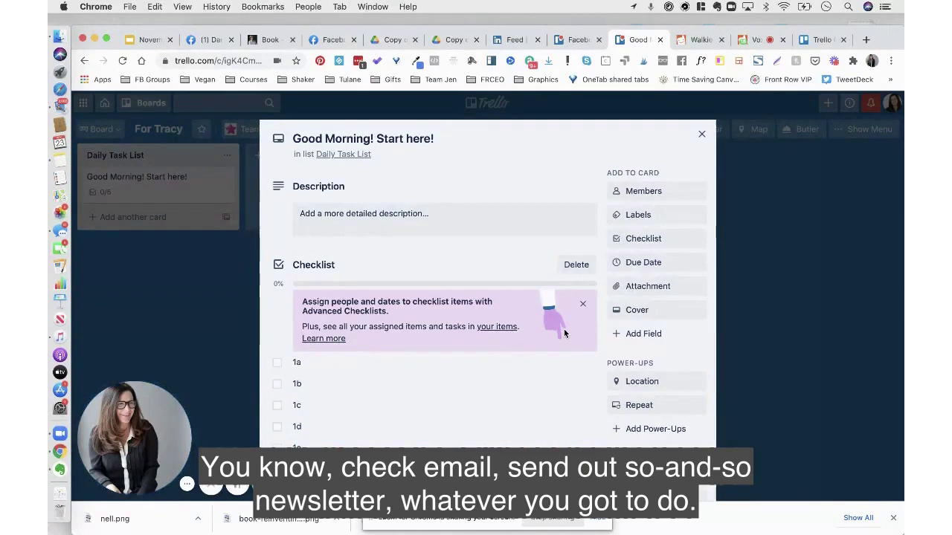
key(Return)
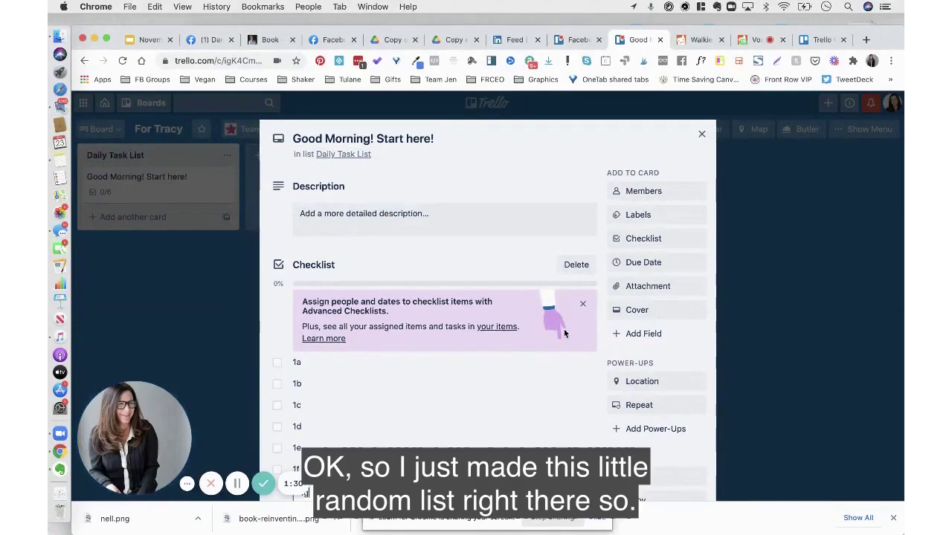
Edit checklist item 1c and save the change
scroll(655, 264, down, 2)
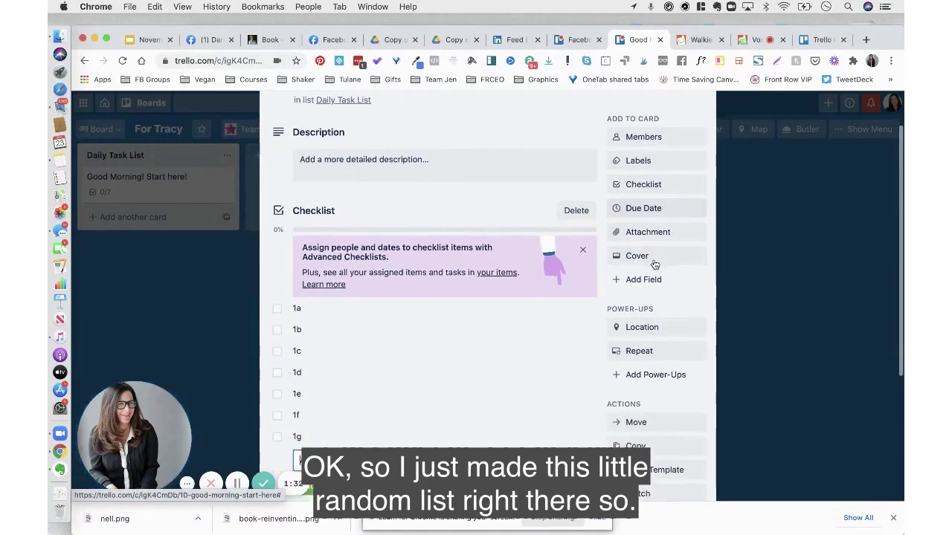
click(494, 359)
scroll(494, 360, down, 1)
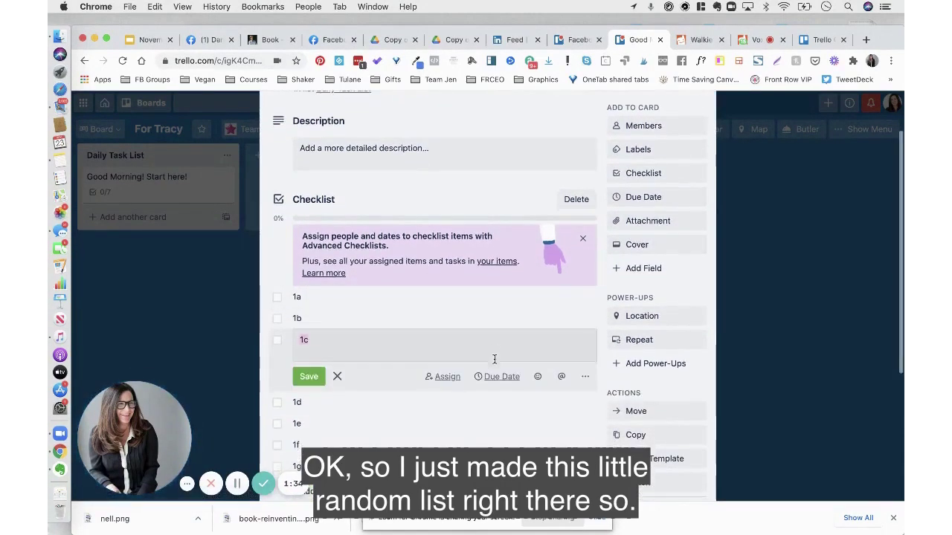
click(304, 376)
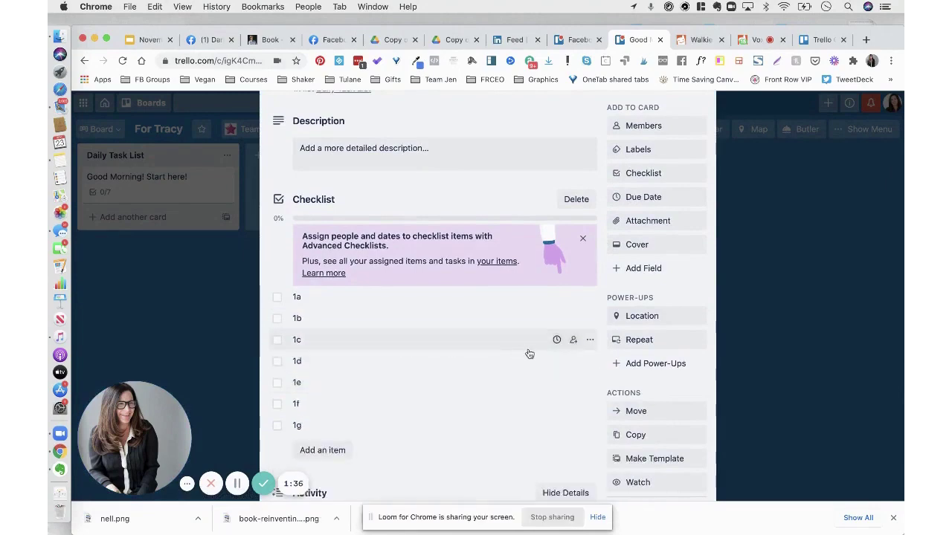
scroll(779, 231, down, 2)
scroll(781, 233, down, 1)
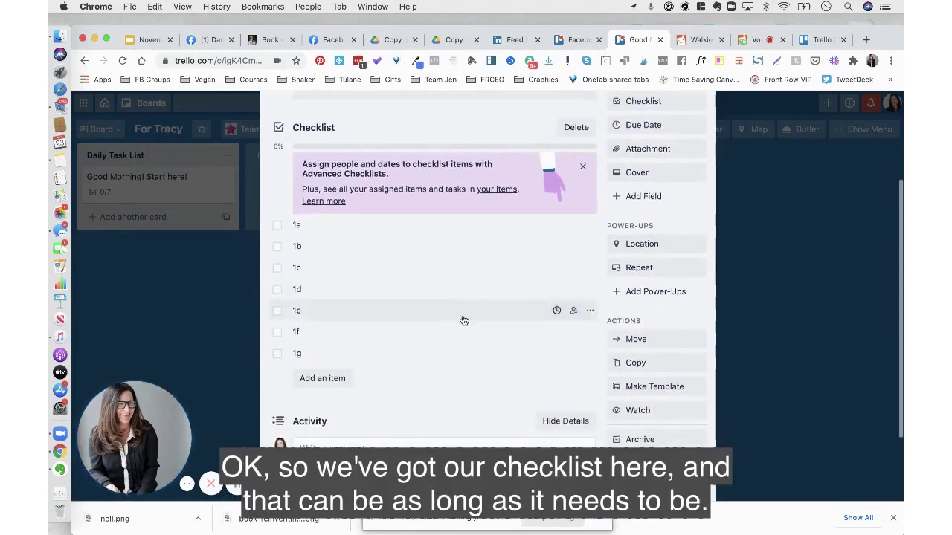
mouse_move(446, 426)
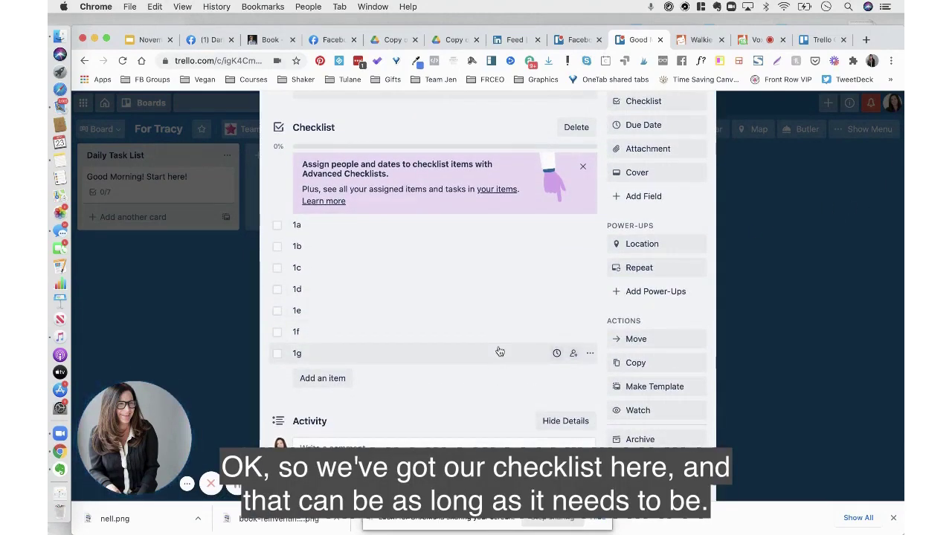
scroll(463, 310, up, 3)
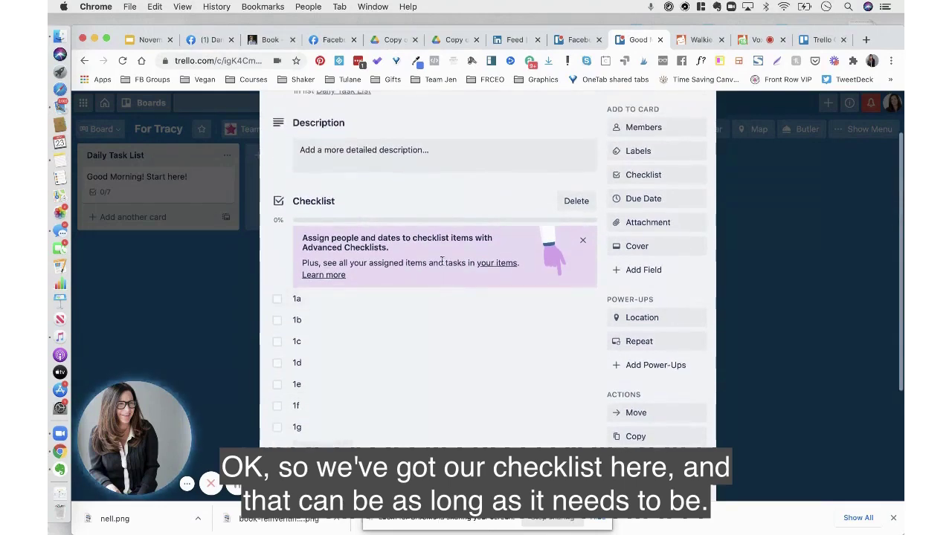
scroll(446, 254, up, 2)
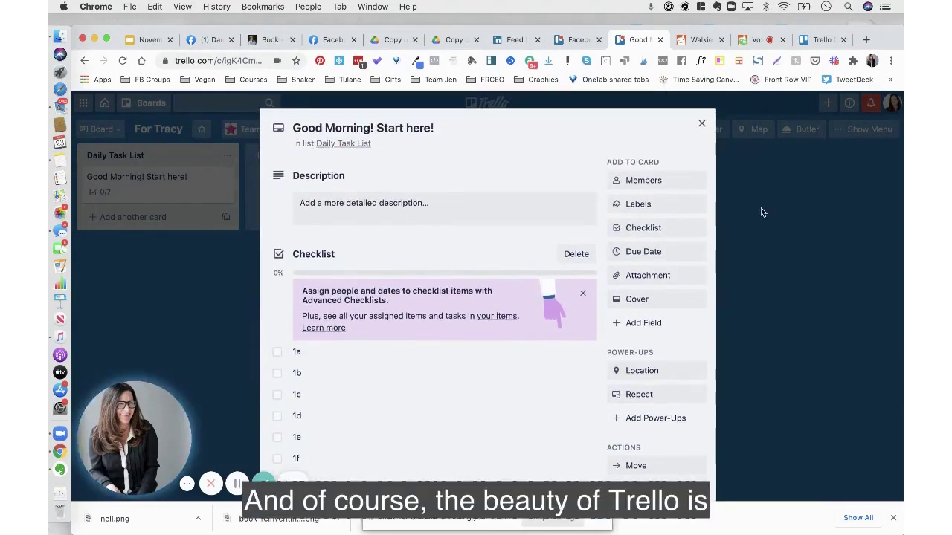
Dismiss the Advanced Checklists banner and review the seven items 1a–1g
click(583, 296)
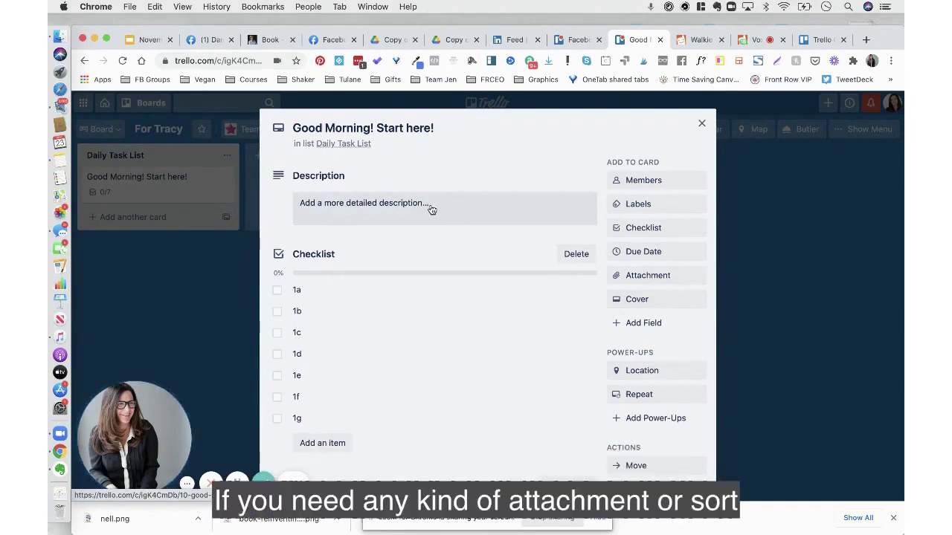
scroll(431, 209, down, 2)
scroll(431, 209, down, 1)
scroll(431, 209, up, 1)
scroll(431, 209, up, 2)
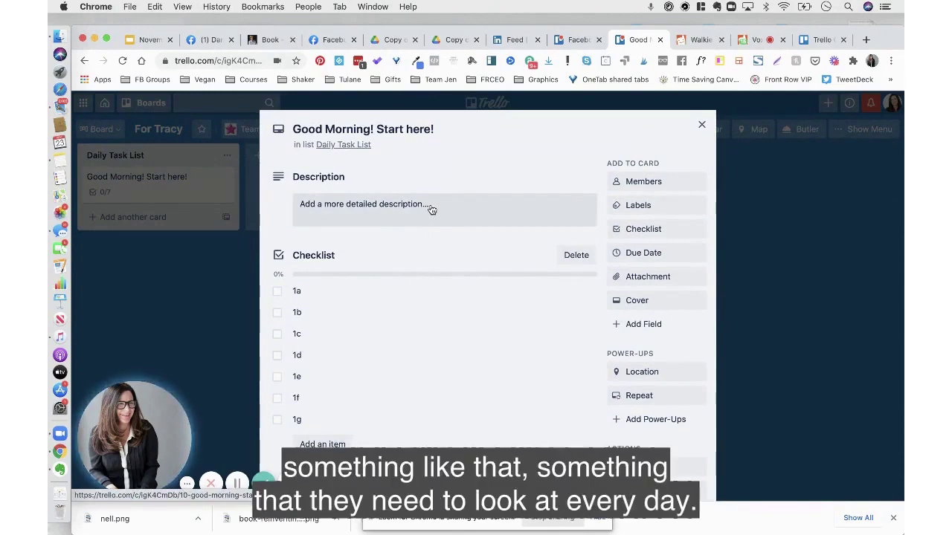
scroll(502, 380, down, 3)
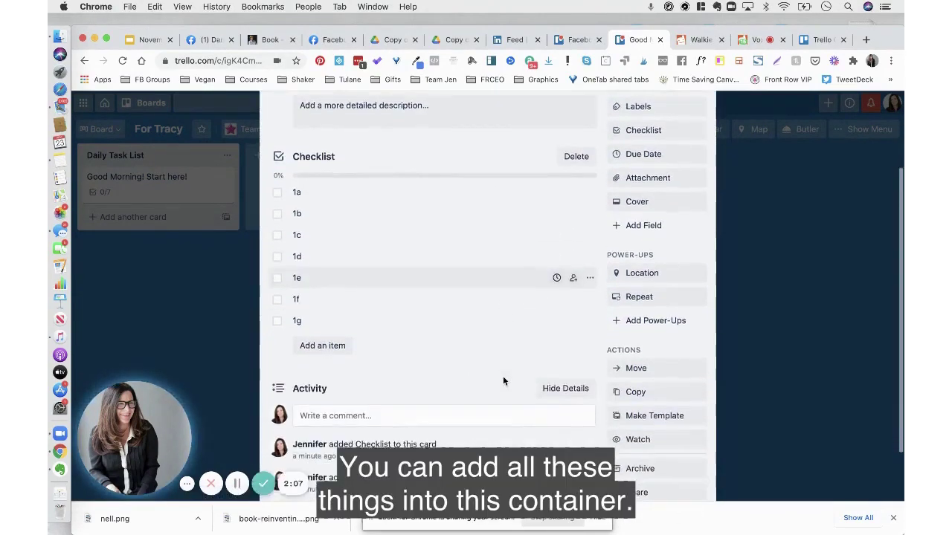
scroll(502, 379, up, 1)
scroll(503, 381, up, 2)
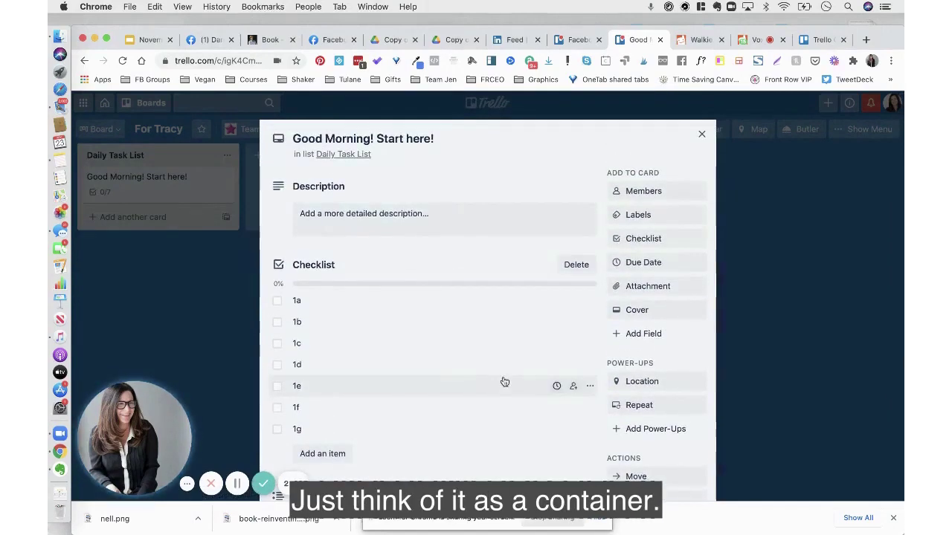
Open the card's Due Date popup and close it without setting a date
click(639, 264)
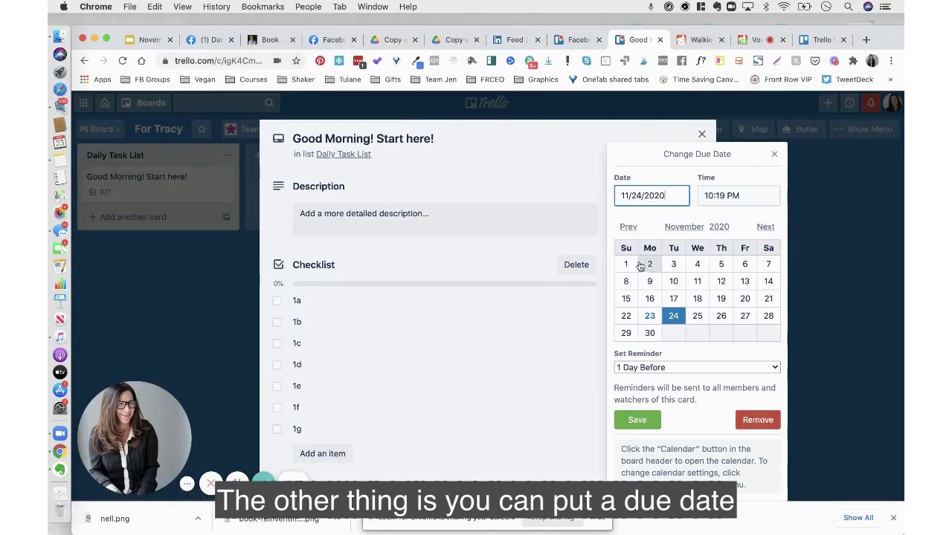
click(773, 156)
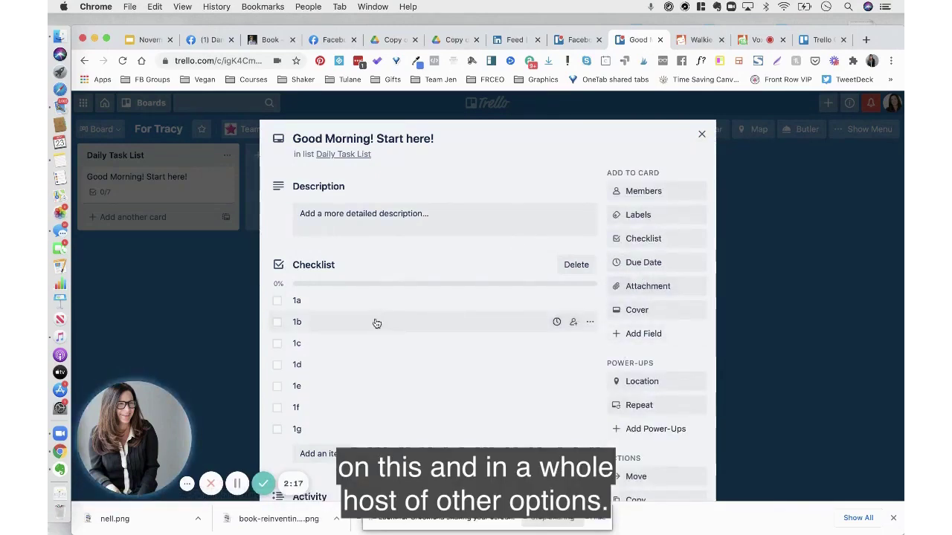
scroll(376, 323, down, 2)
scroll(375, 323, up, 2)
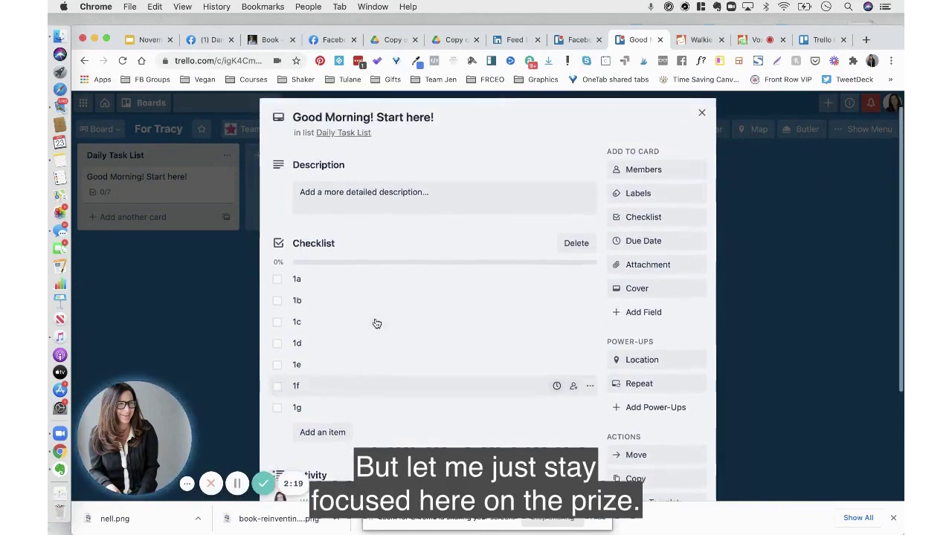
scroll(375, 322, down, 2)
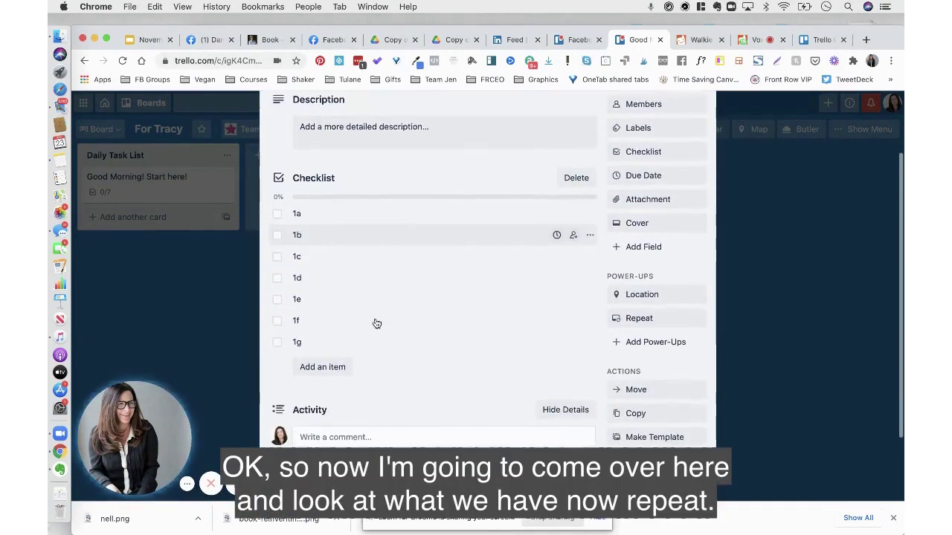
scroll(375, 323, up, 3)
scroll(638, 405, up, 5)
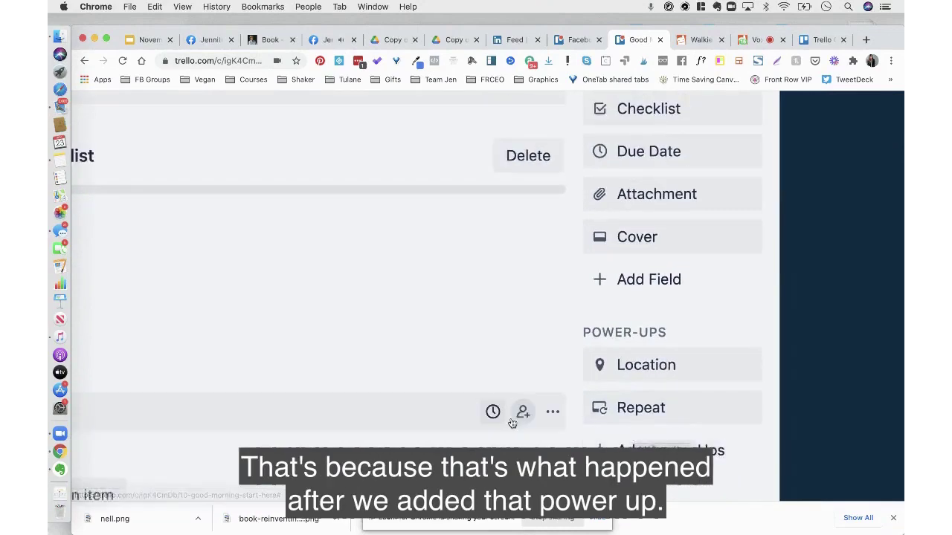
scroll(511, 423, down, 2)
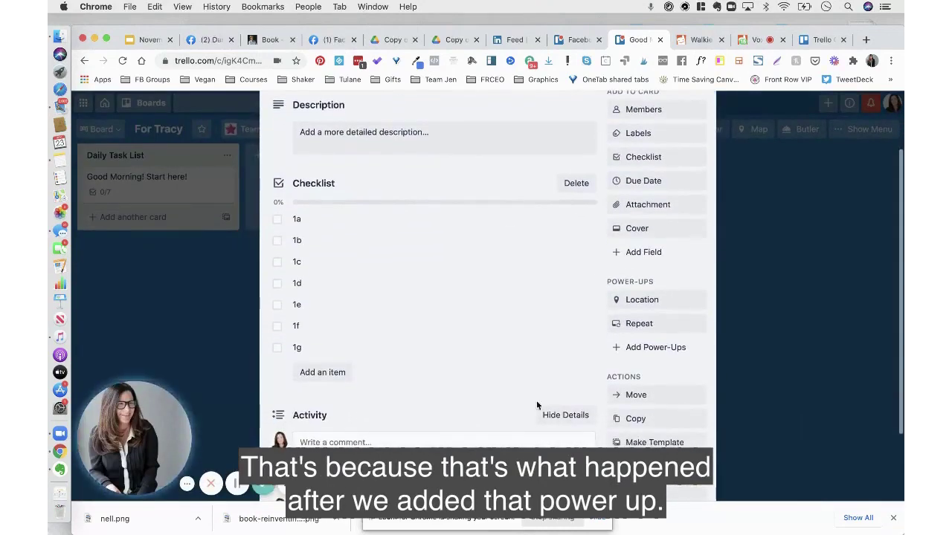
Save a weekly repeat on Monday–Friday, every week, positioned at the top
click(644, 324)
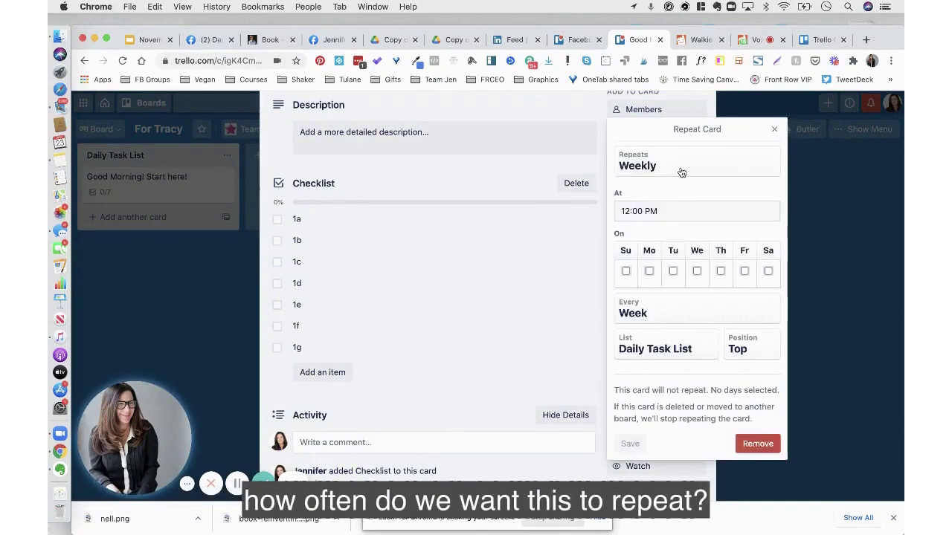
click(694, 168)
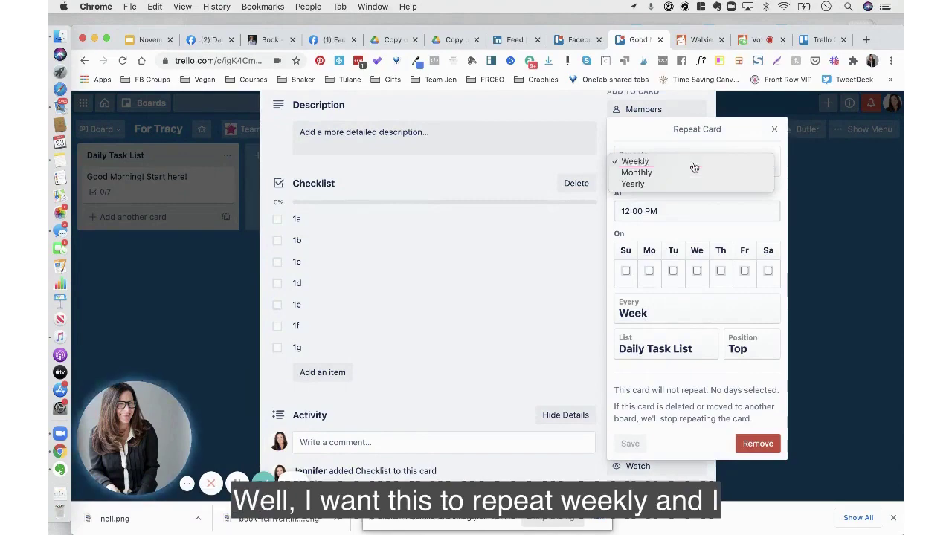
click(692, 168)
click(649, 270)
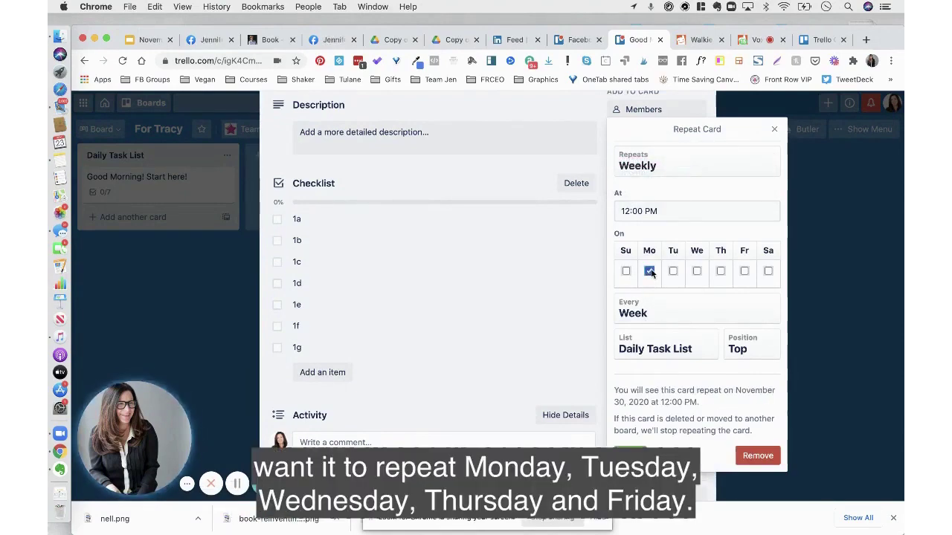
click(673, 271)
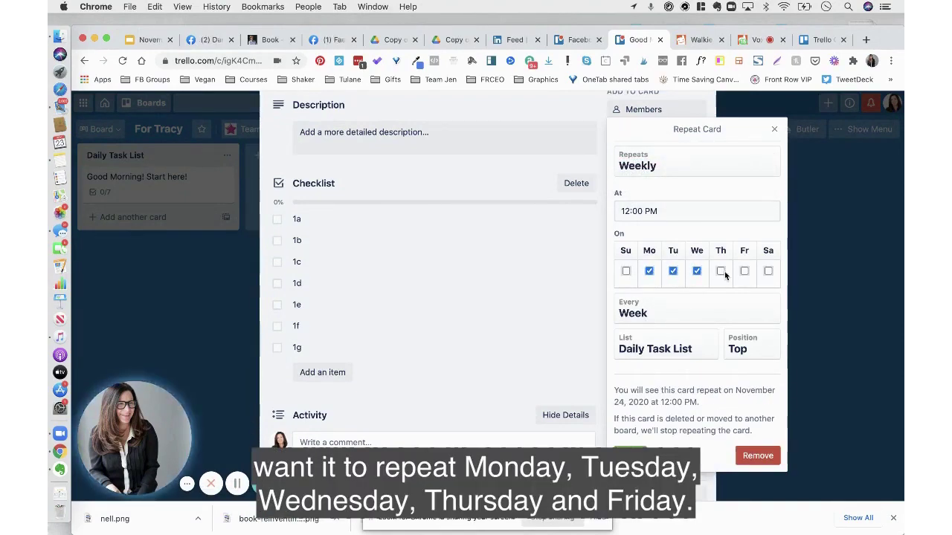
click(721, 272)
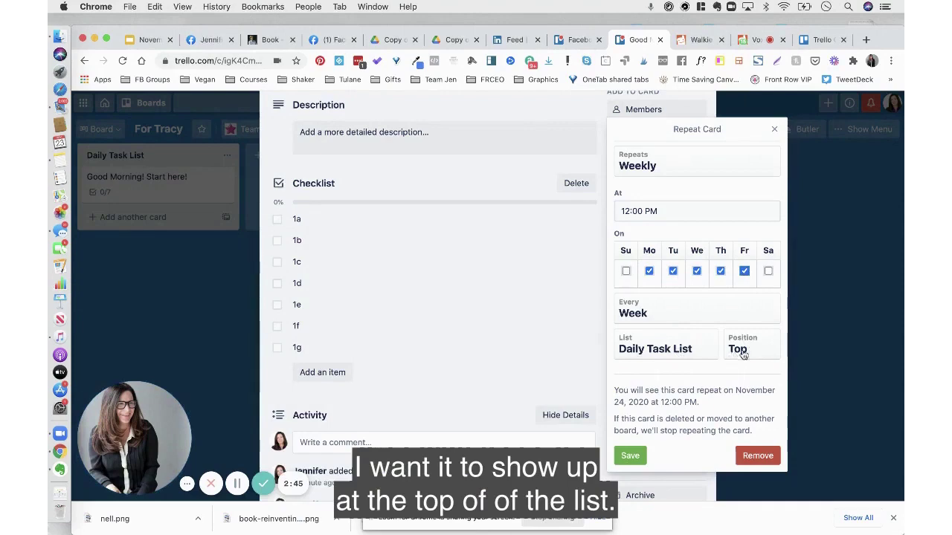
click(666, 312)
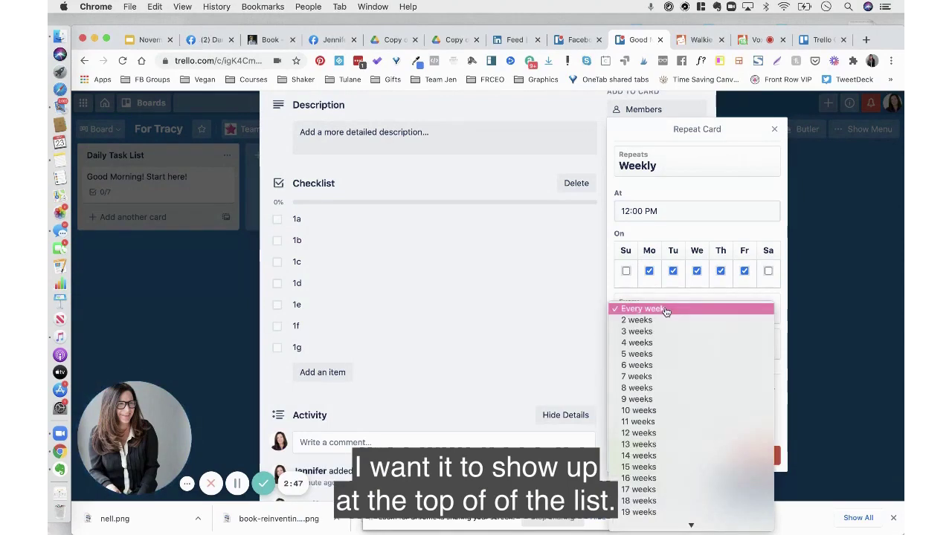
click(666, 309)
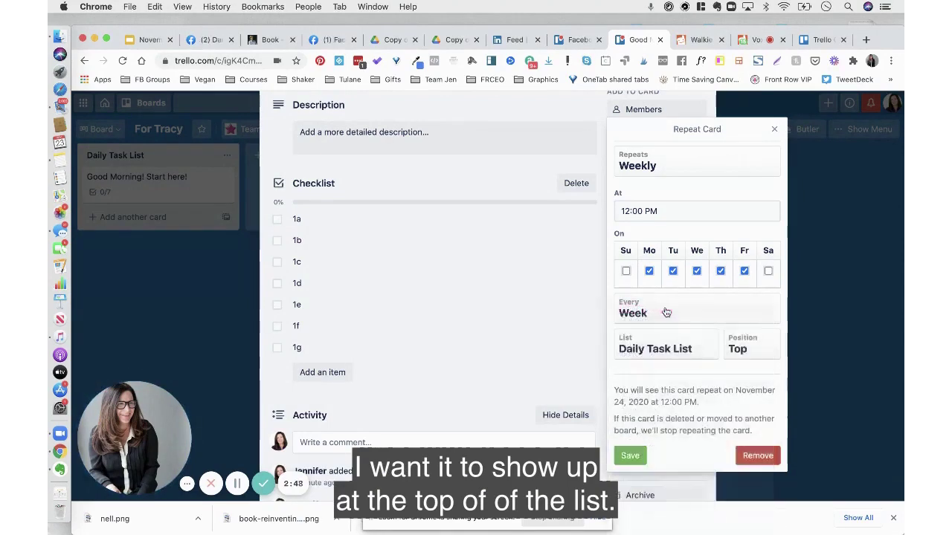
click(631, 455)
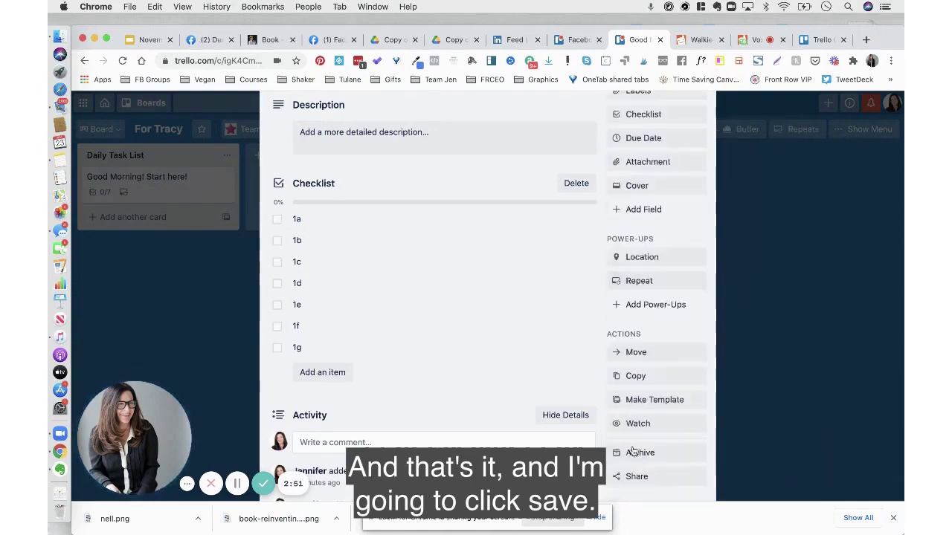
Change the card's repeat time from 12:00 PM to 6:00 AM and save it
scroll(515, 363, up, 3)
scroll(515, 362, down, 5)
scroll(515, 363, up, 4)
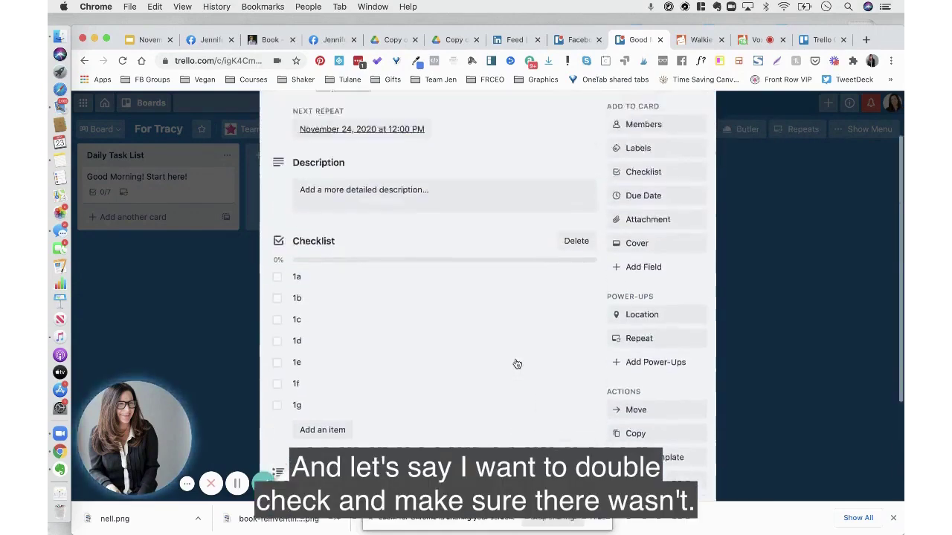
scroll(550, 368, up, 2)
click(635, 402)
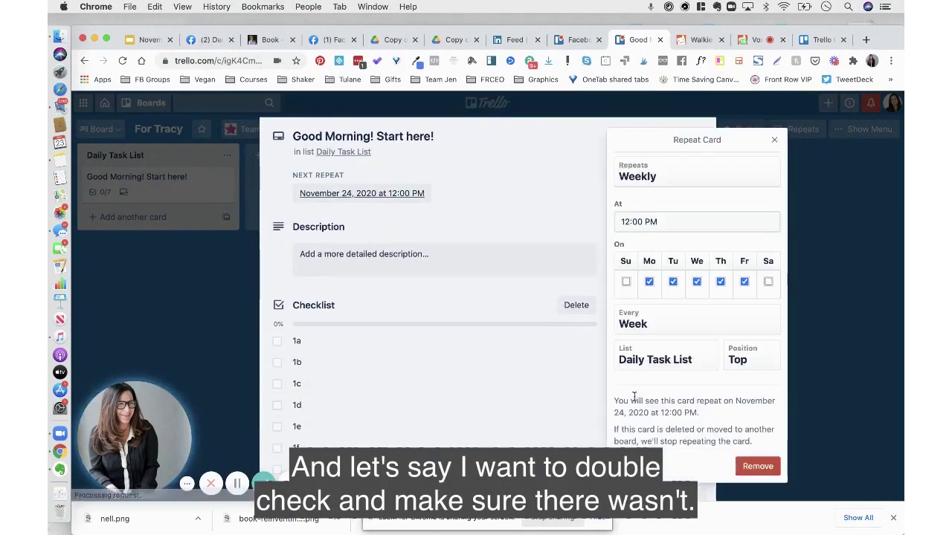
click(629, 221)
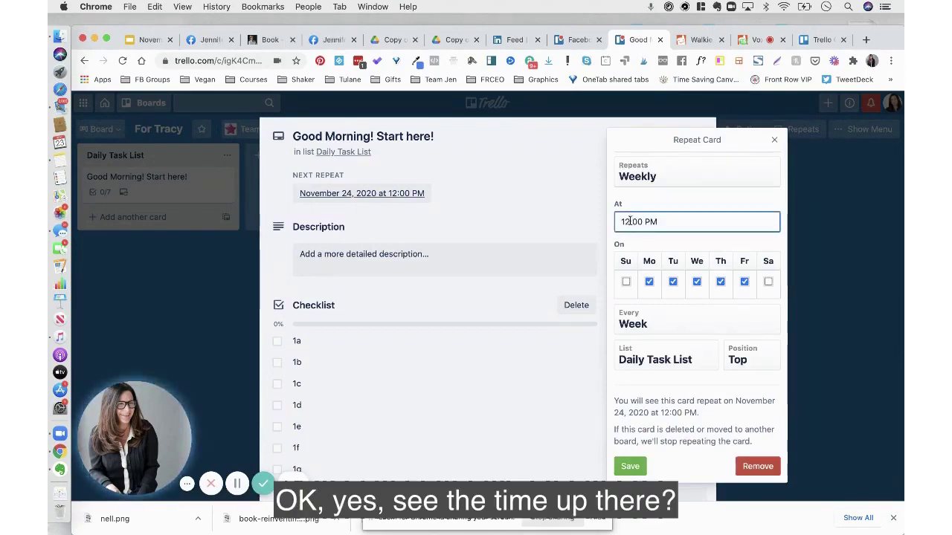
double_click(627, 222)
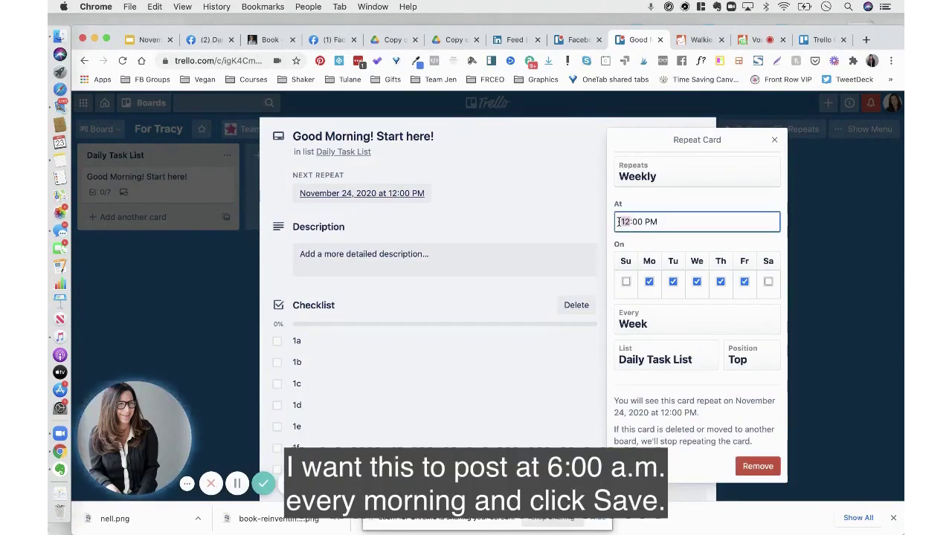
text(6)
double_click(644, 222)
key(BackSpace)
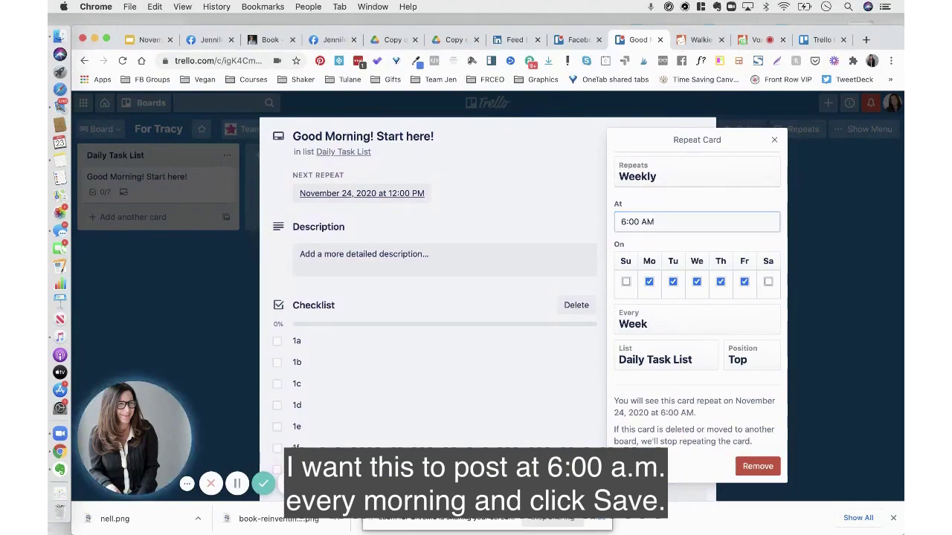
key(Return)
scroll(559, 401, down, 3)
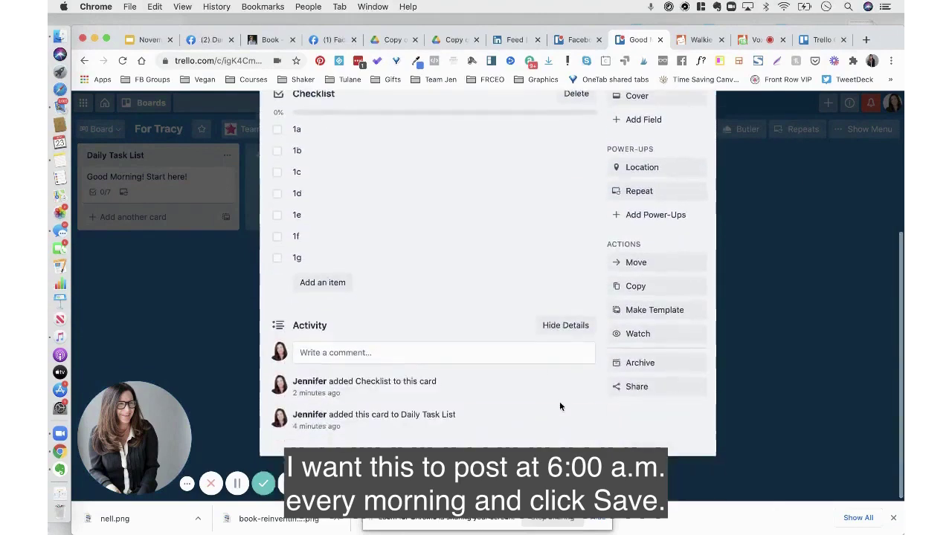
scroll(559, 401, up, 3)
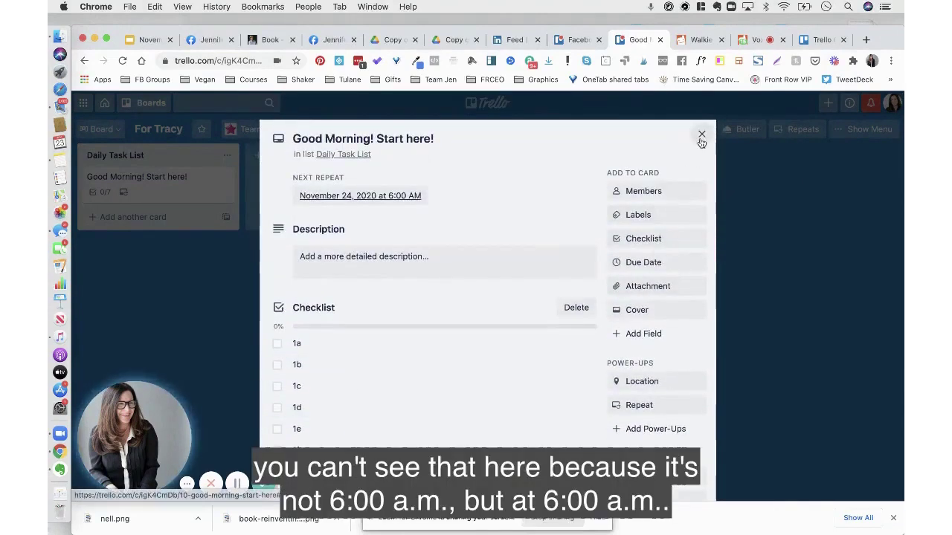
Close the card dialog and drop the card back in place in Daily Task List
click(700, 136)
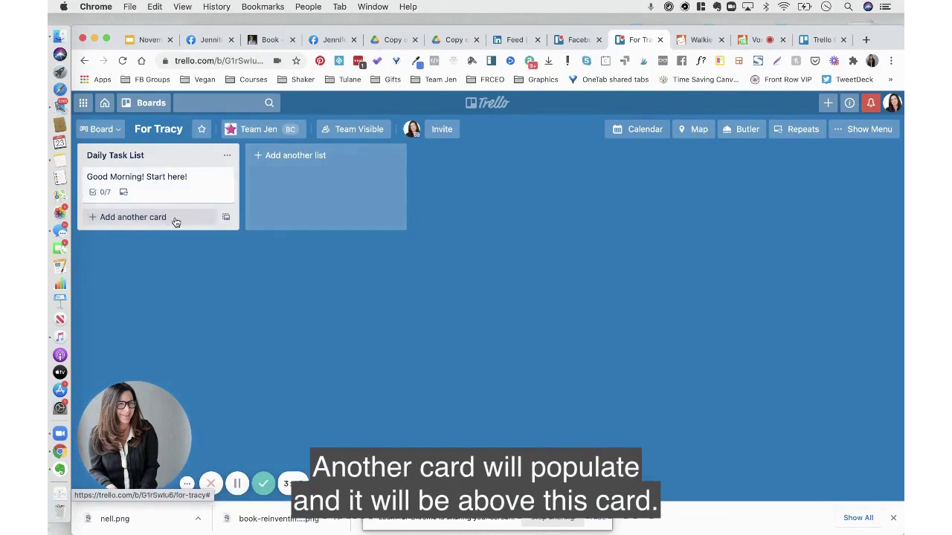
mouse_move(156, 182)
drag(187, 190, 188, 194)
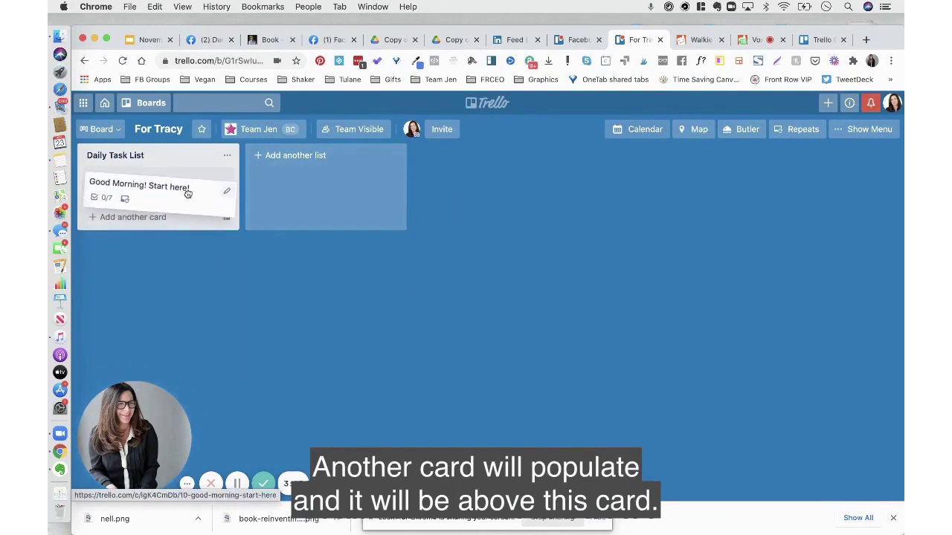